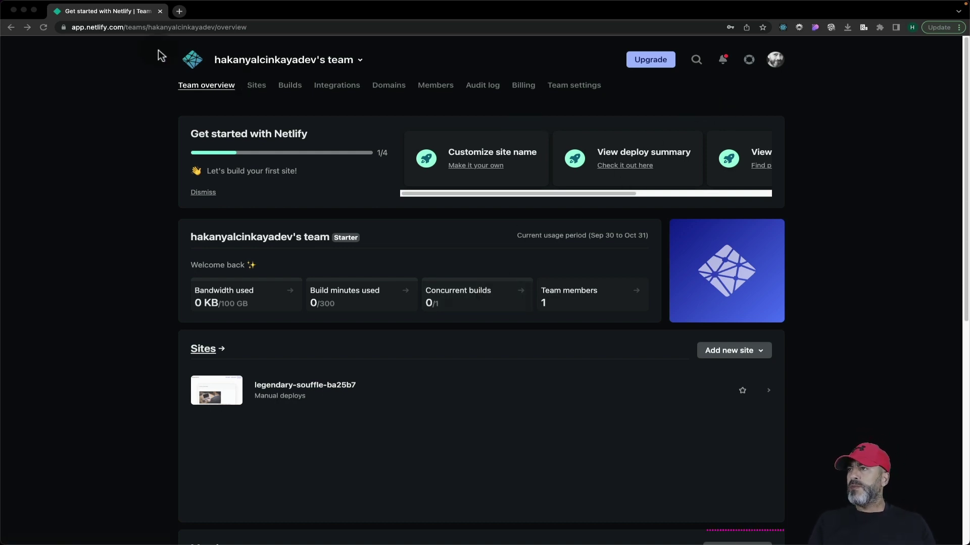
Start a manual deployment for a new site.
left_click(747, 356)
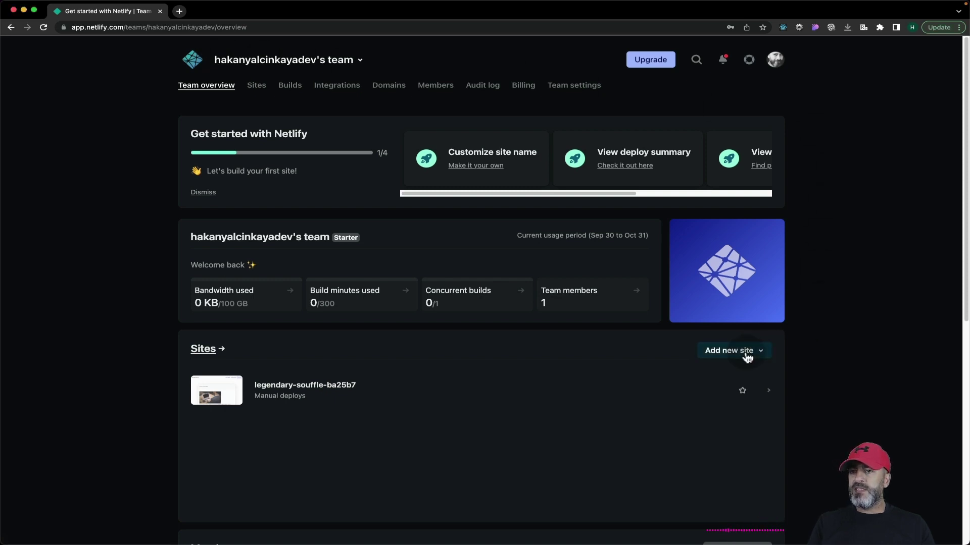
left_click(747, 356)
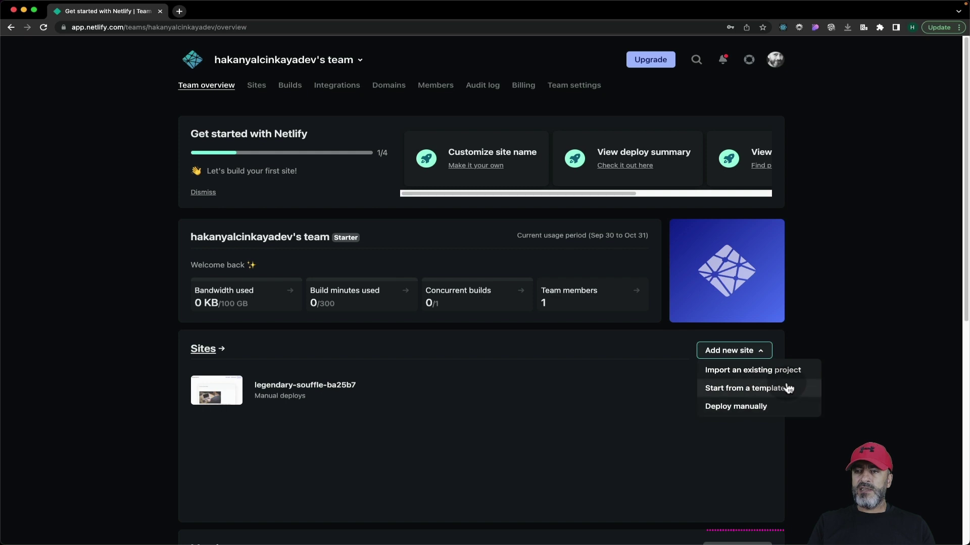
left_click(760, 409)
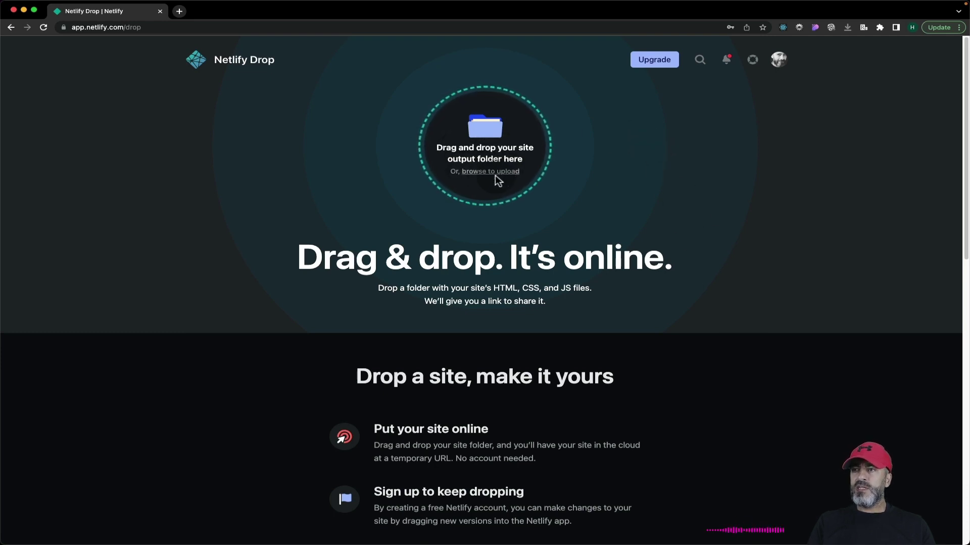
Switch to Finder and check the HTML files inside the bolum-sonu-calismasi-1 folder.
key("super+Tab")
key("super+Tab")
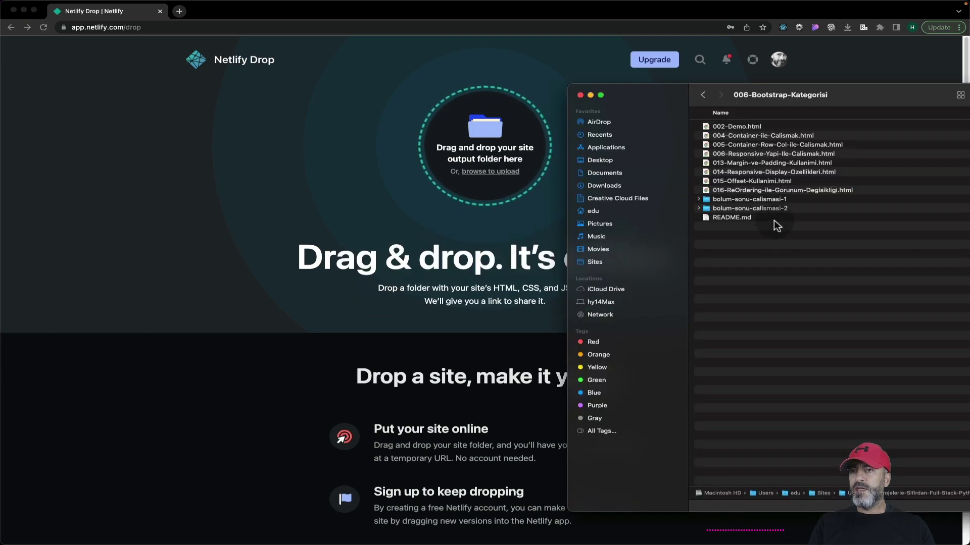
left_click_drag(849, 91, 722, 84)
double_click(650, 188)
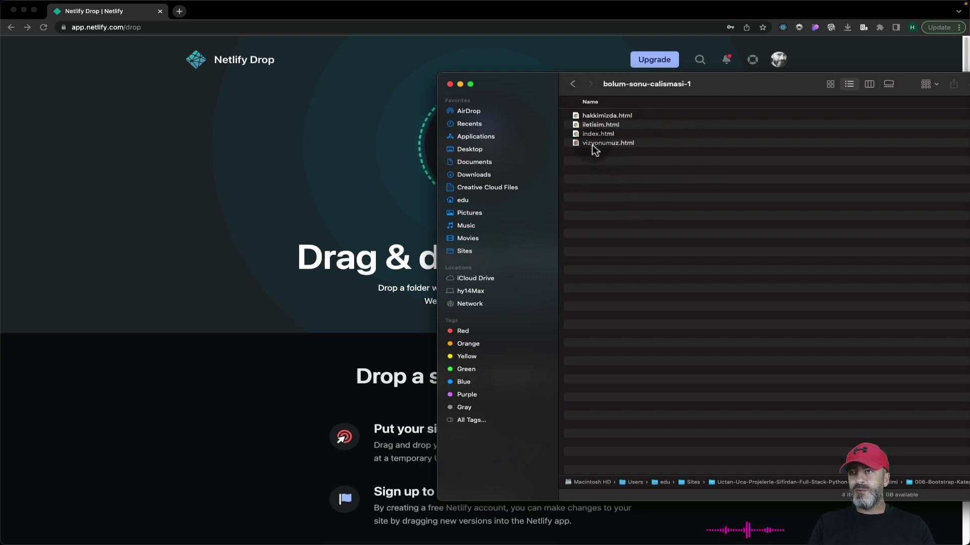
left_click(574, 85)
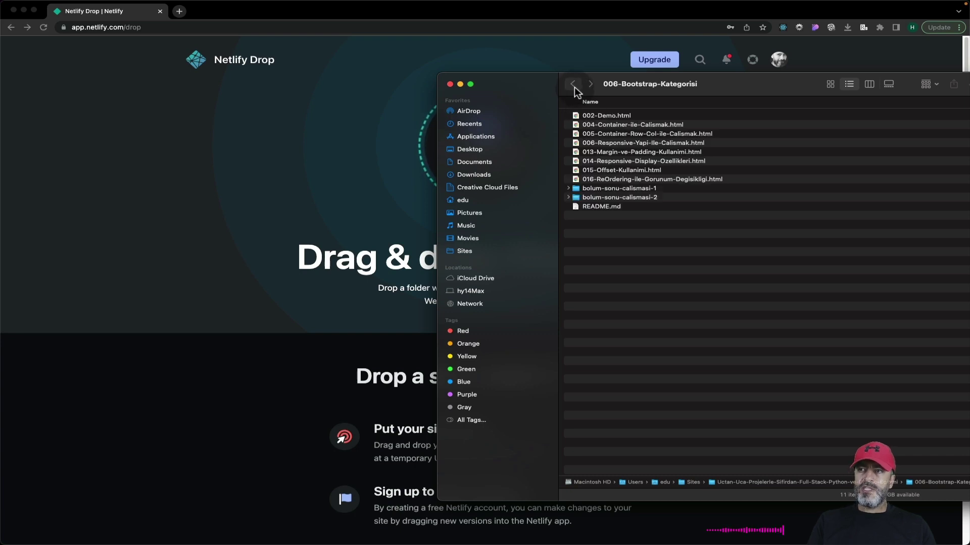
left_click(611, 188)
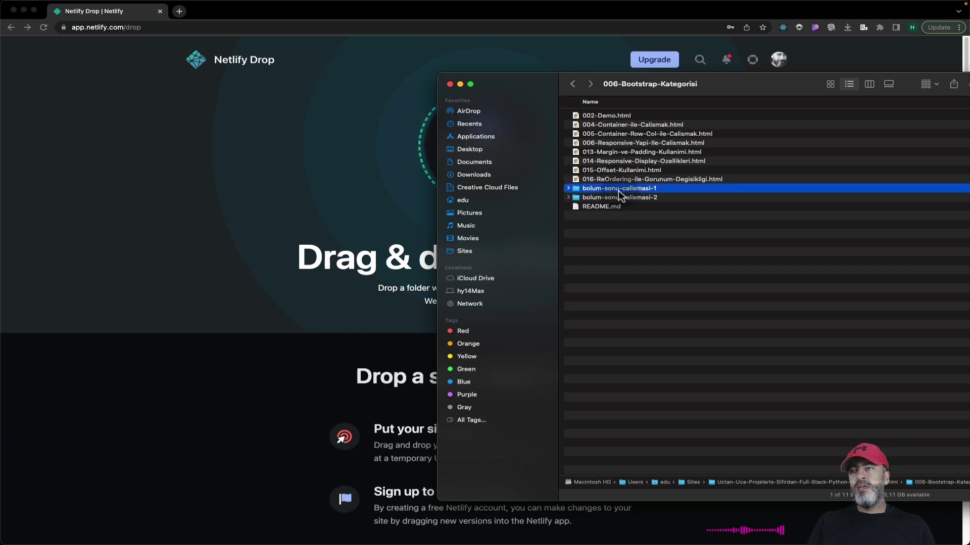
double_click(603, 189)
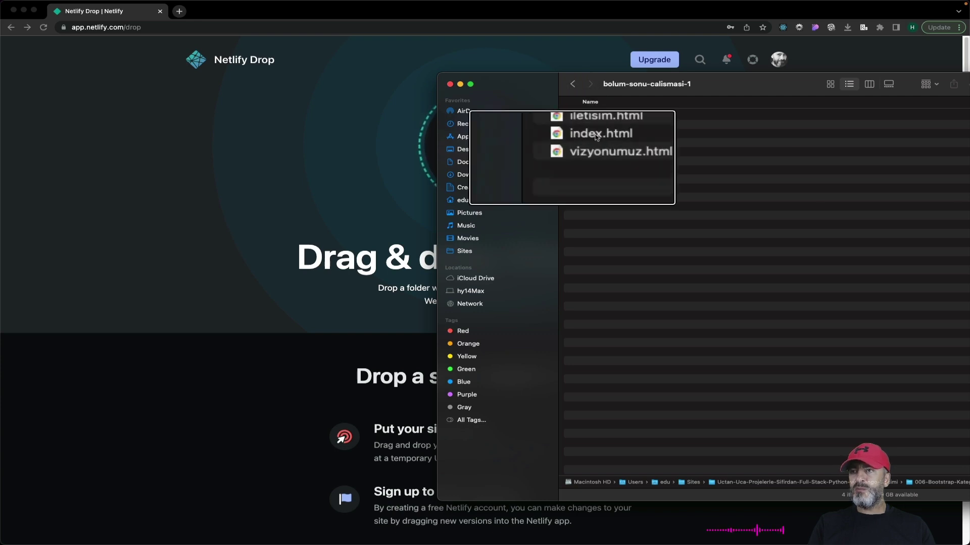
left_click(572, 83)
Upload the bolum-sonu-calismasi-1 folder to Netlify Drop to deploy it as a site.
left_click(615, 189)
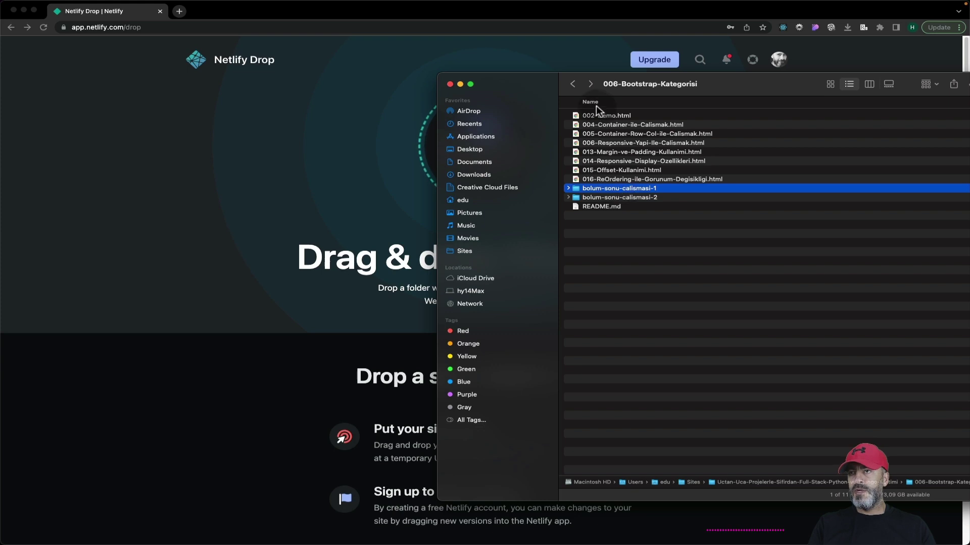
left_click_drag(711, 84, 920, 90)
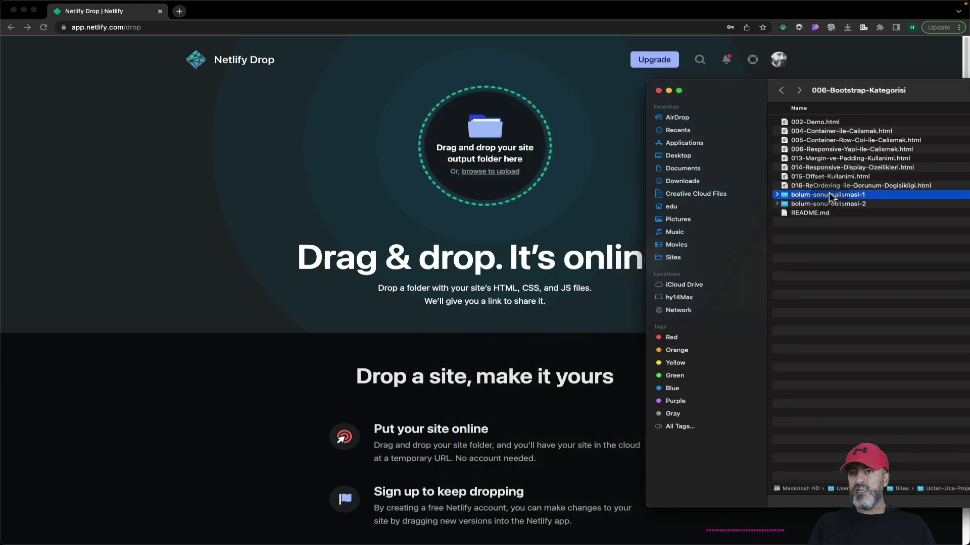
left_click_drag(829, 196, 510, 176)
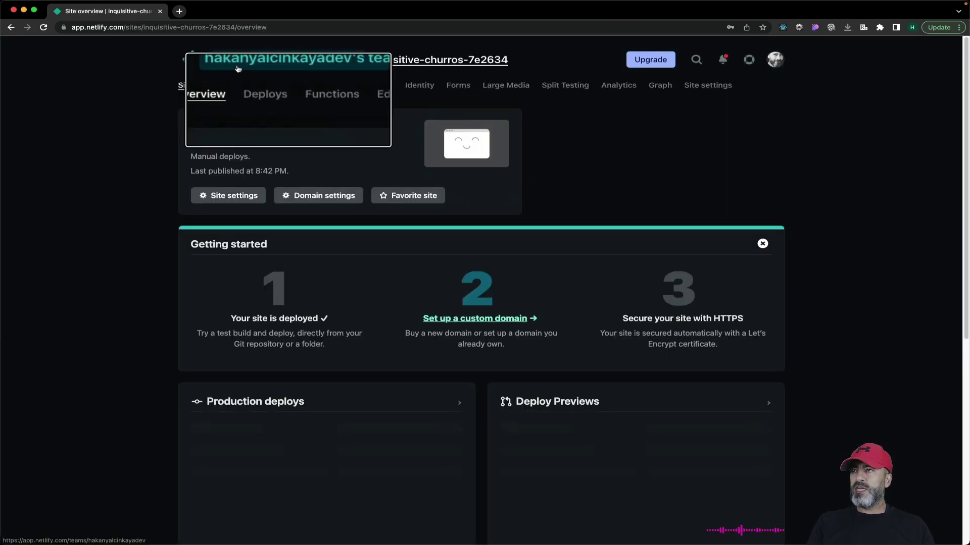
View the custom domain setup page of the deployed site and return to its domain settings.
scroll(576, 273, "down", 3)
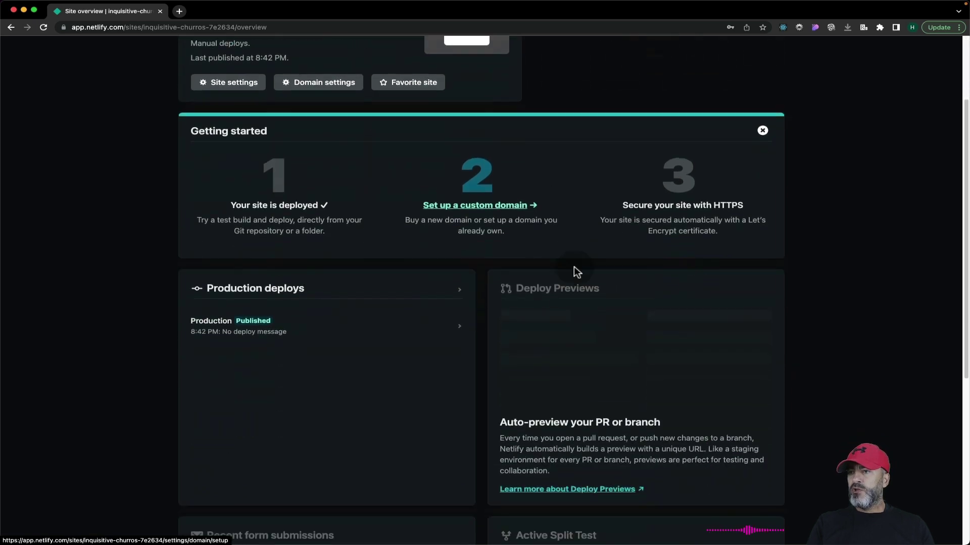
left_click(484, 202)
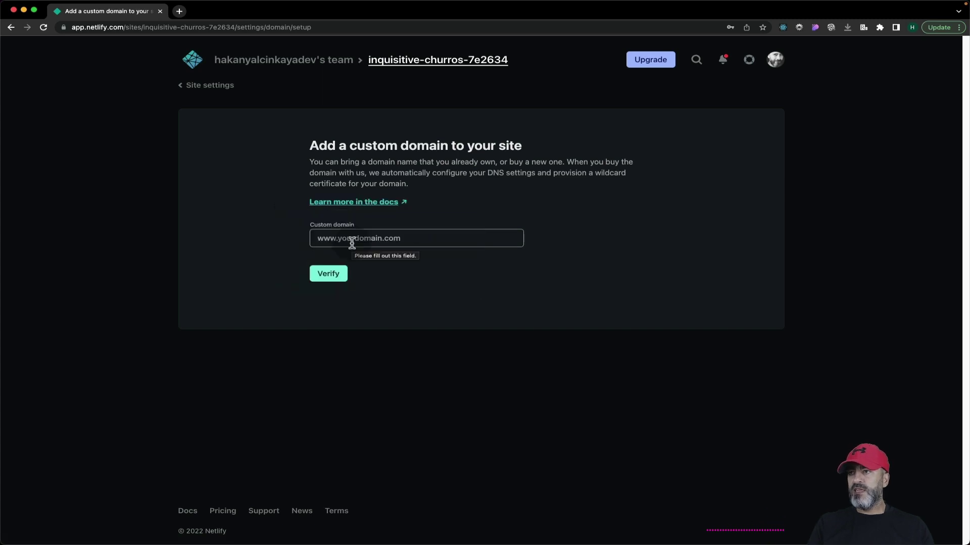
left_click(210, 85)
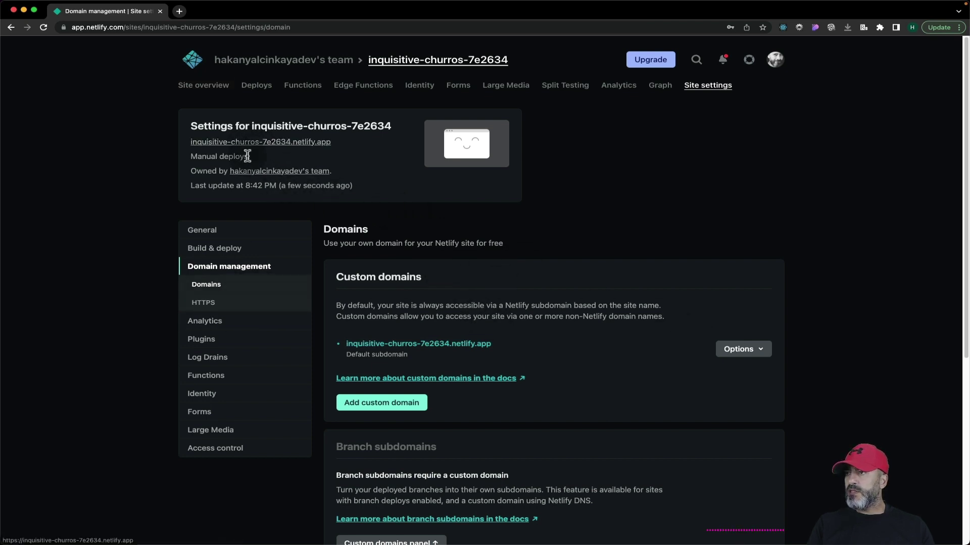
Preview the deployed site at its default Netlify address in a separate tab, and close that preview.
left_click_drag(264, 143, 247, 15)
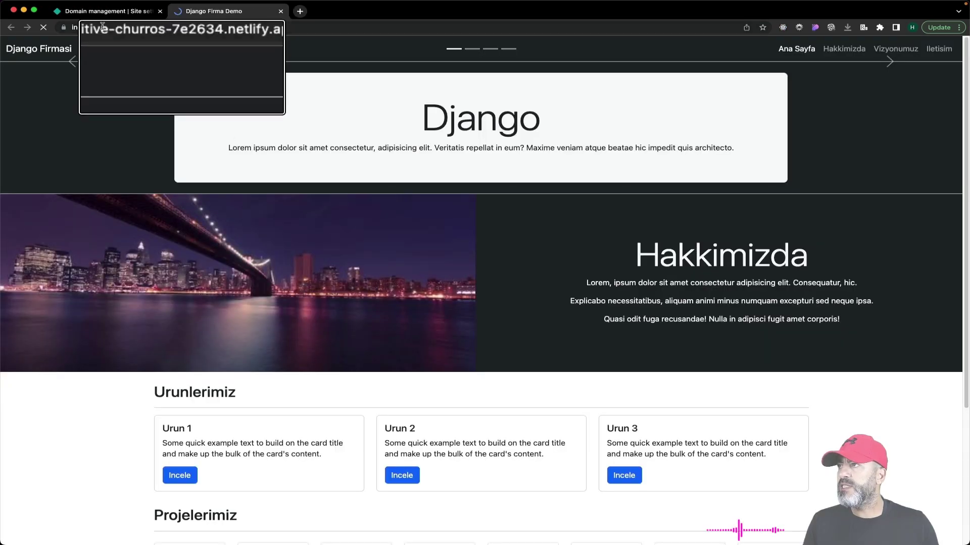
left_click_drag(85, 2, 86, 4)
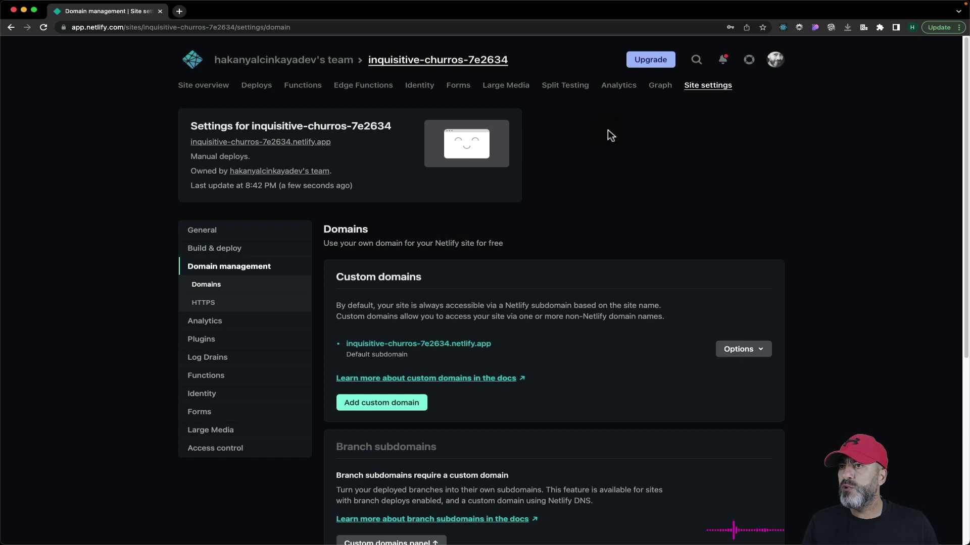
Change the site name to hy-dj-corp in the general site settings and save it.
left_click(218, 93)
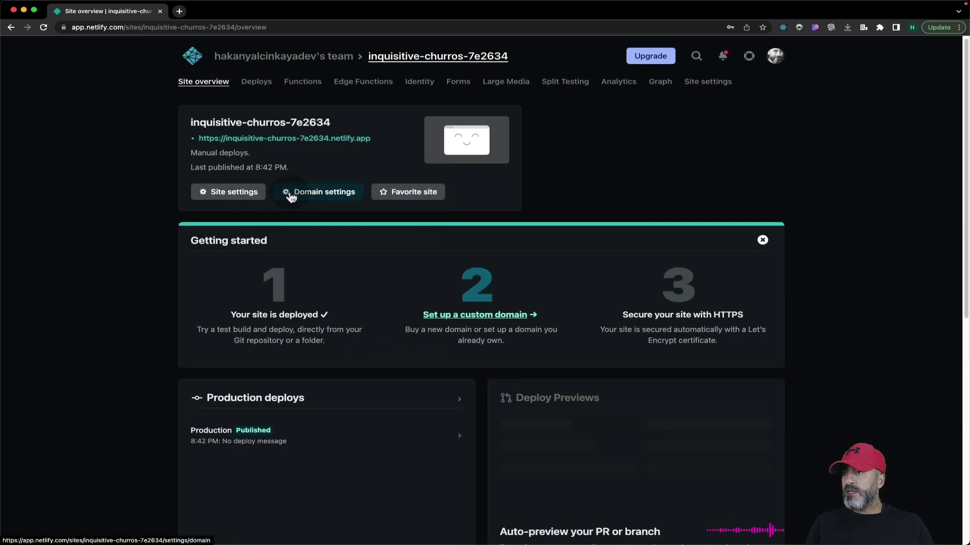
left_click(222, 194)
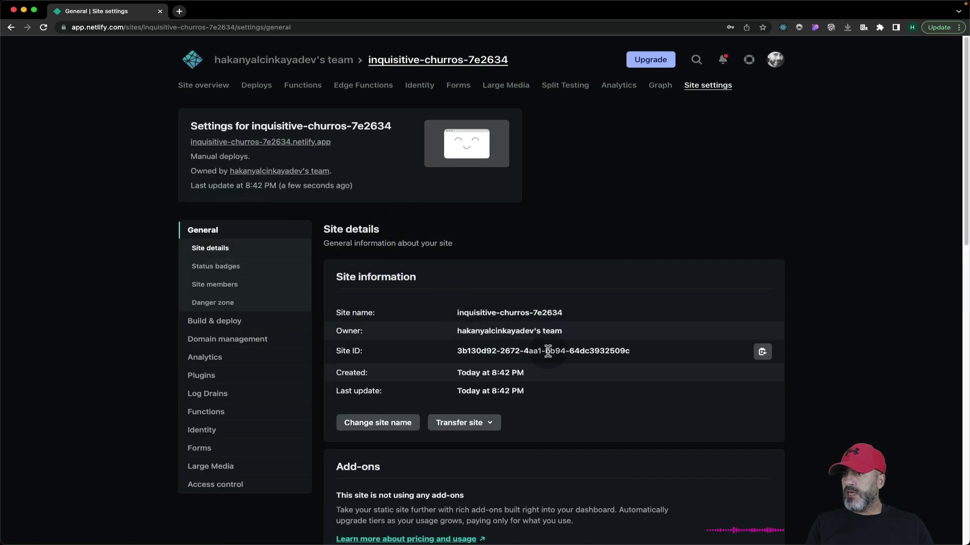
left_click(376, 422)
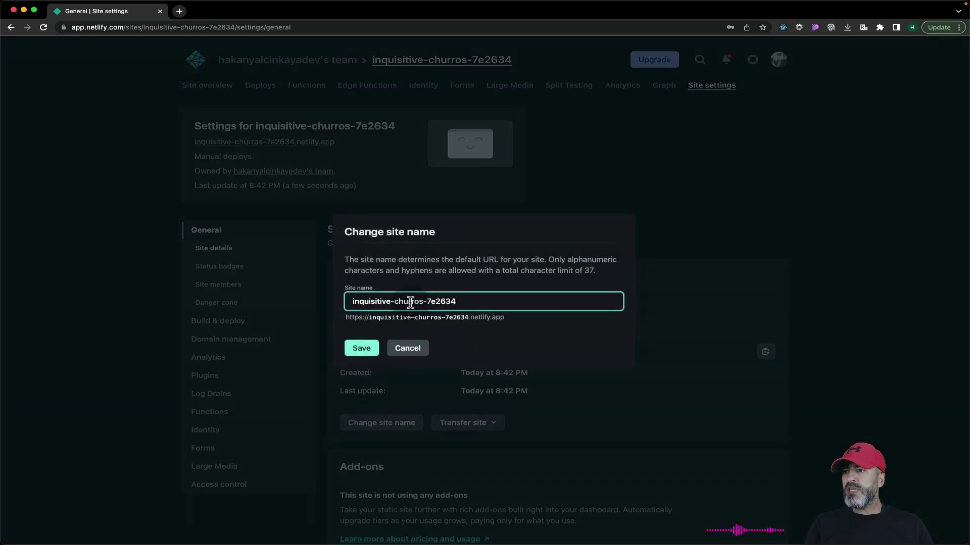
left_click_drag(491, 303, 233, 303)
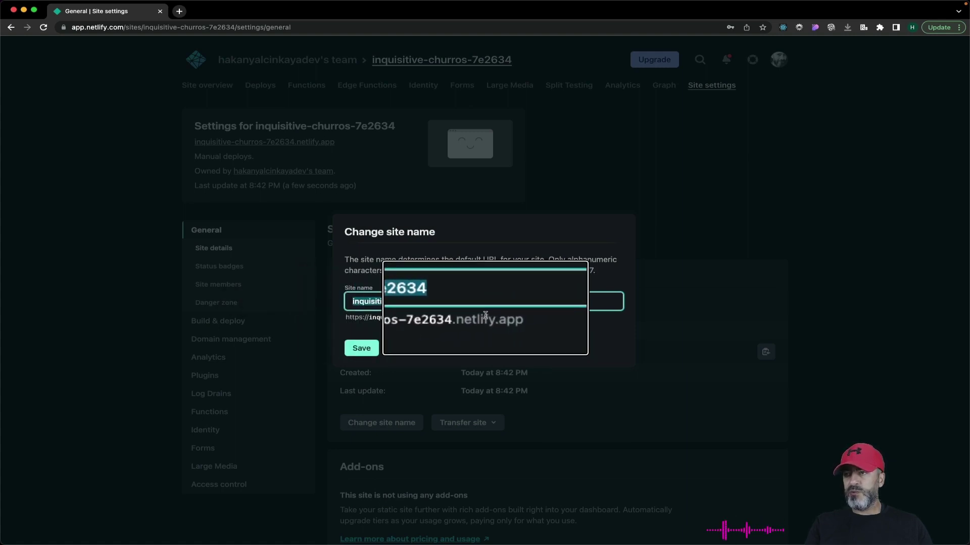
type("hy-d")
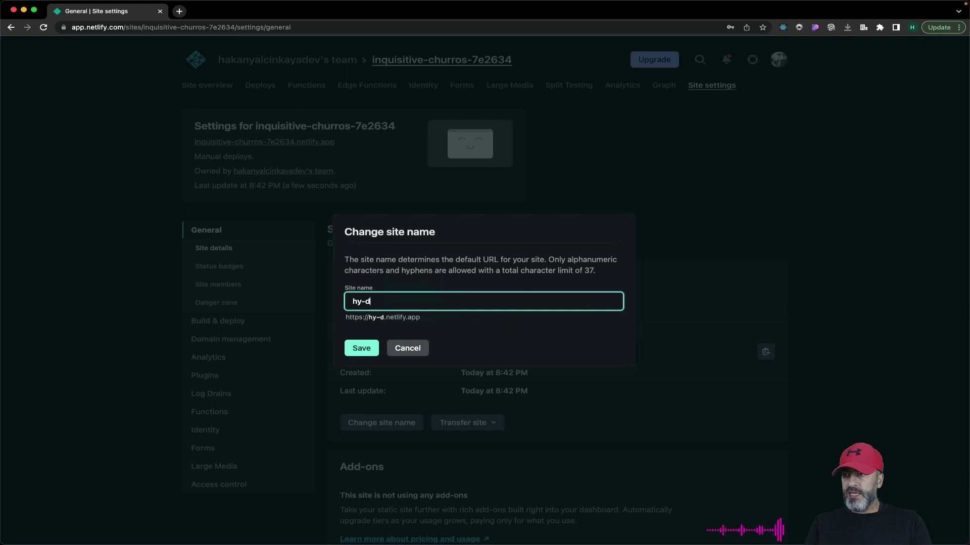
type("j-corp")
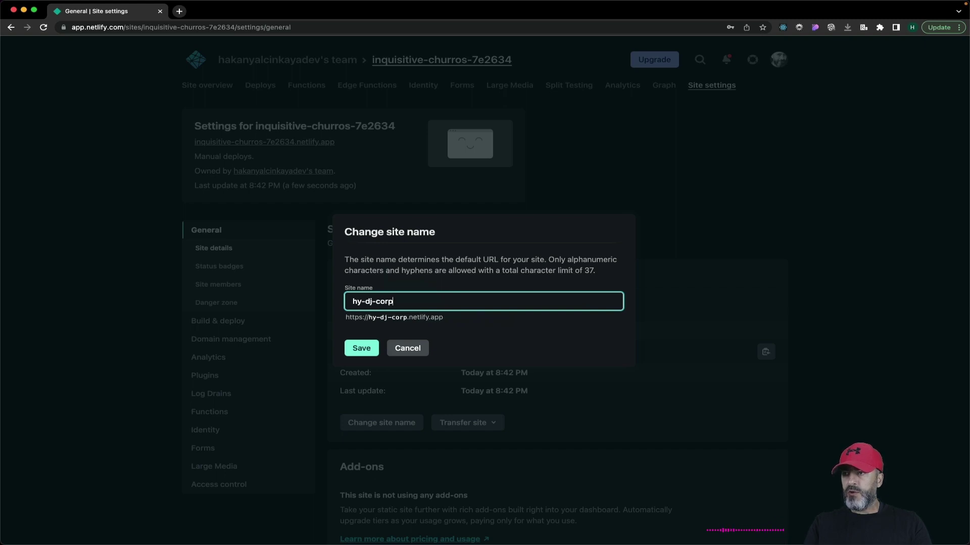
left_click(346, 348)
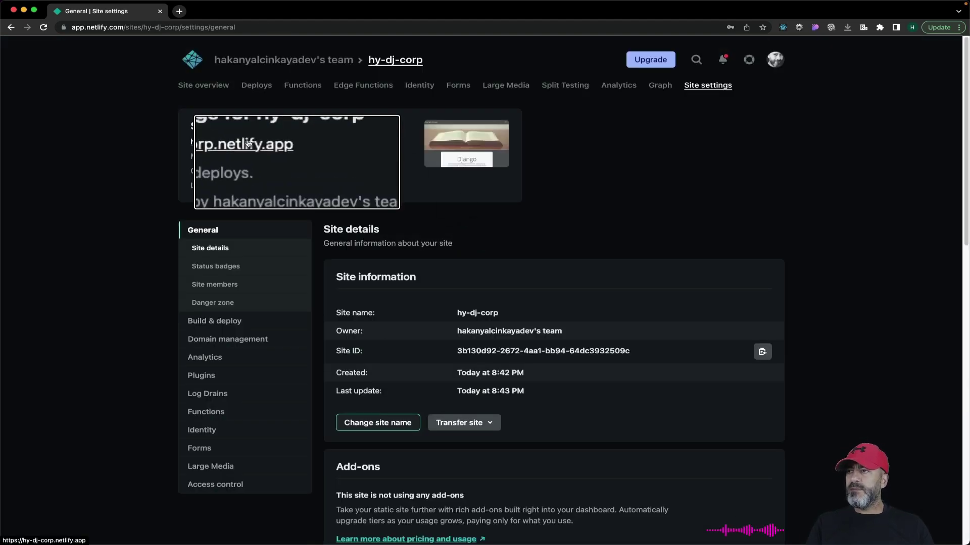
Open hy-dj-corp.netlify.app in a new tab and examine the home page from the banner down to the footer.
left_click(211, 144)
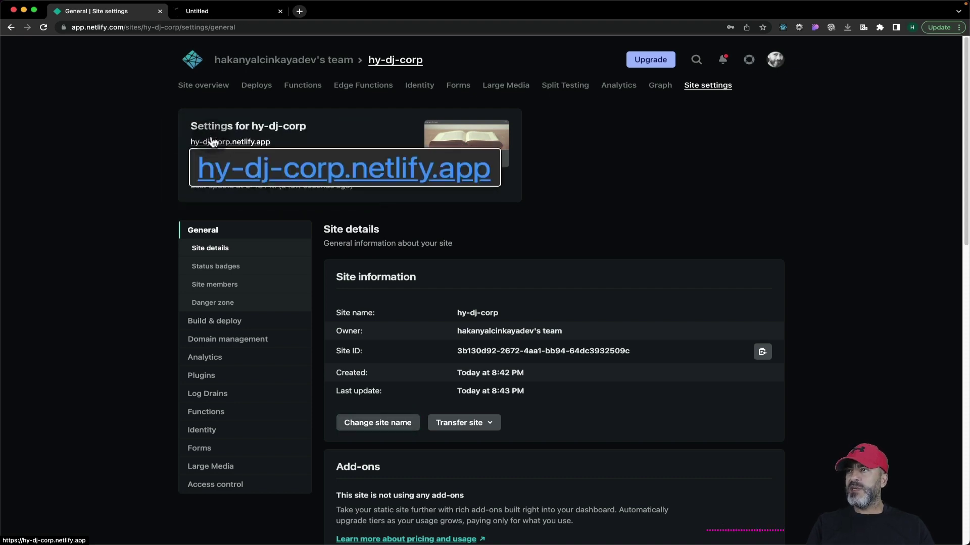
left_click(211, 16)
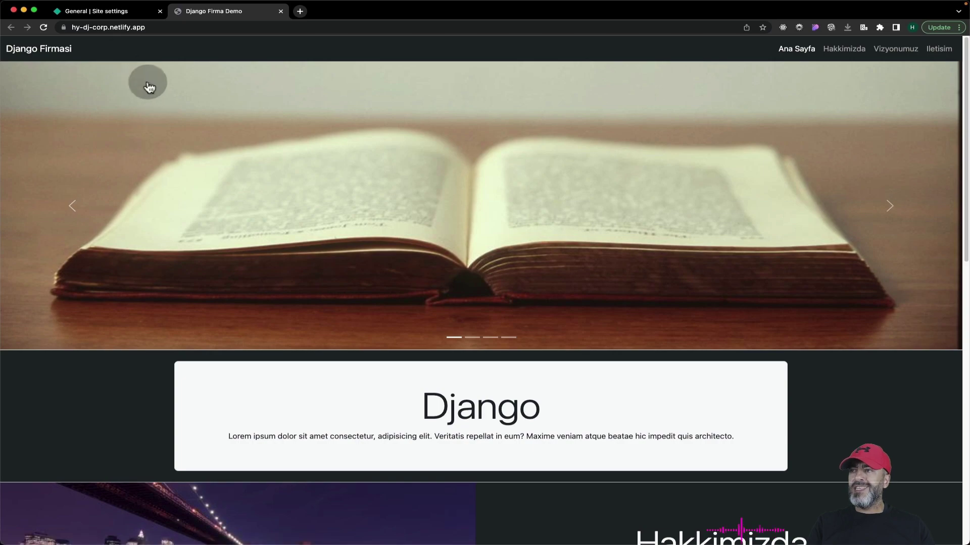
scroll(161, 131, "down", 8)
scroll(167, 148, "down", 5)
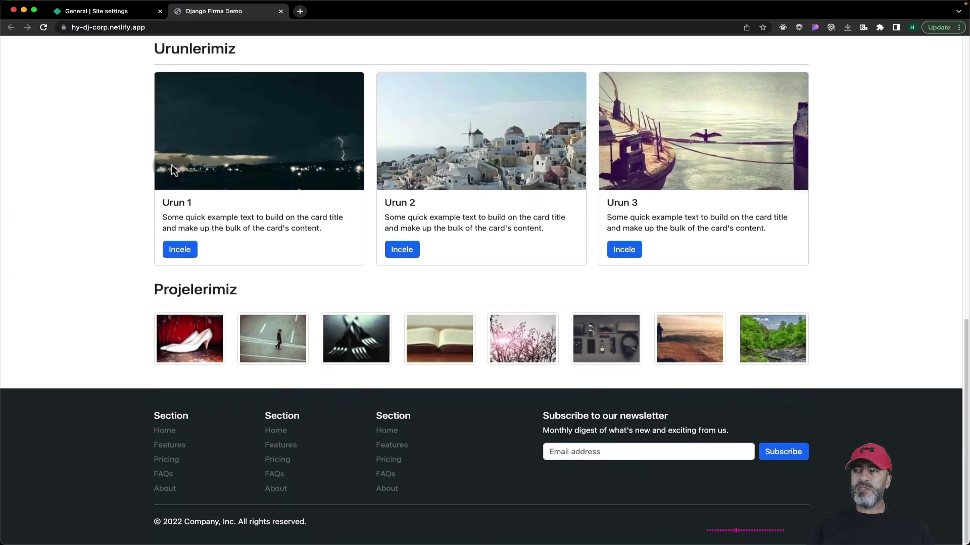
scroll(171, 164, "up", 7)
scroll(173, 167, "down", 7)
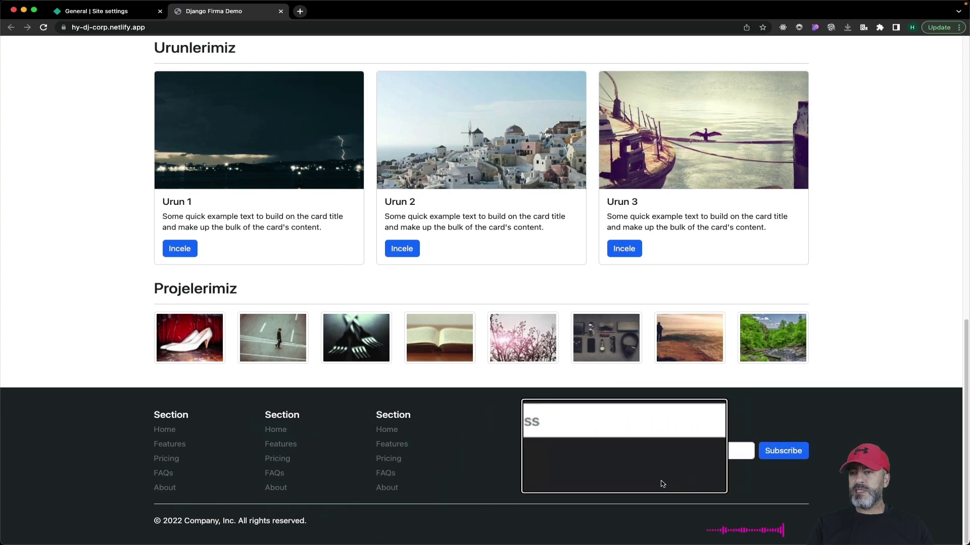
left_click(624, 252)
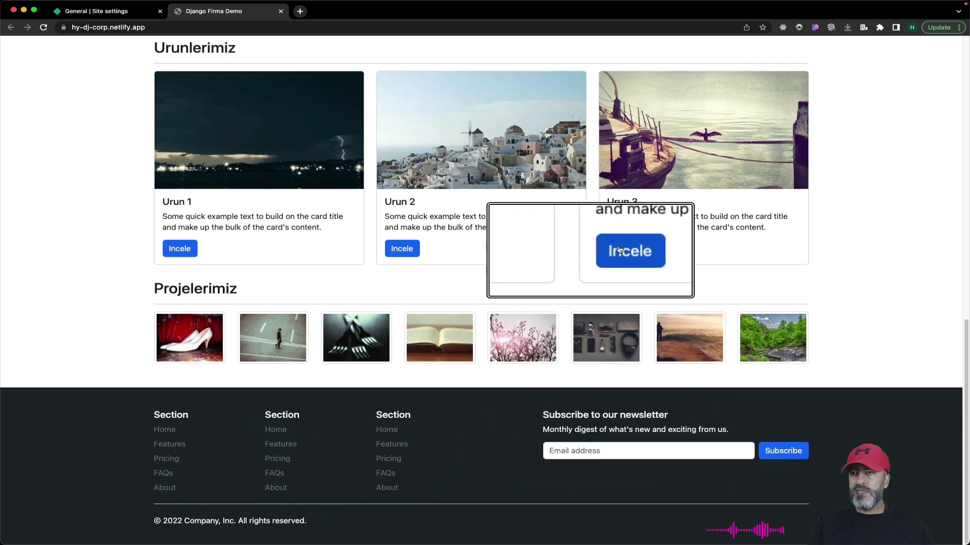
left_click(722, 469)
left_click(736, 315)
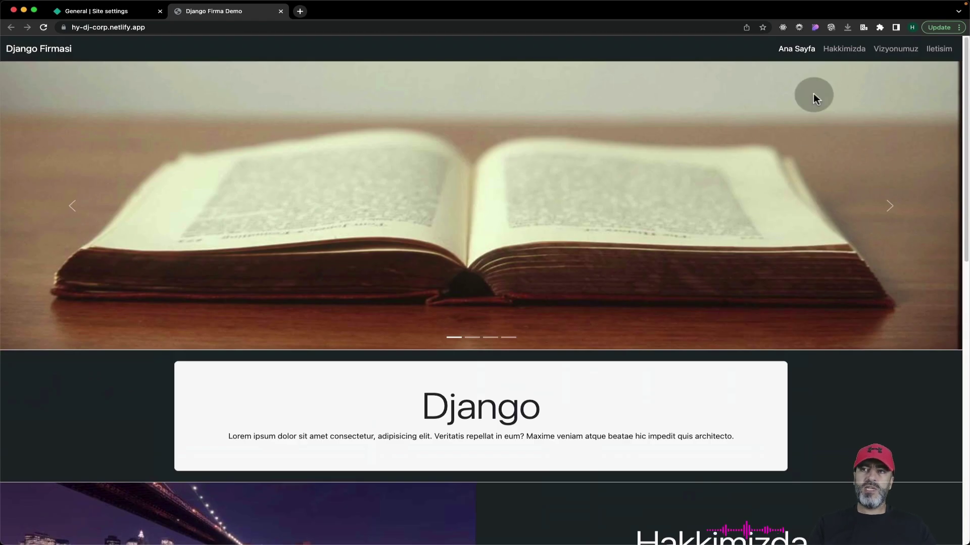
Check the Hakkimizda, Iletisim and Vizyonumuz pages of the live site and return to its home page.
left_click(856, 48)
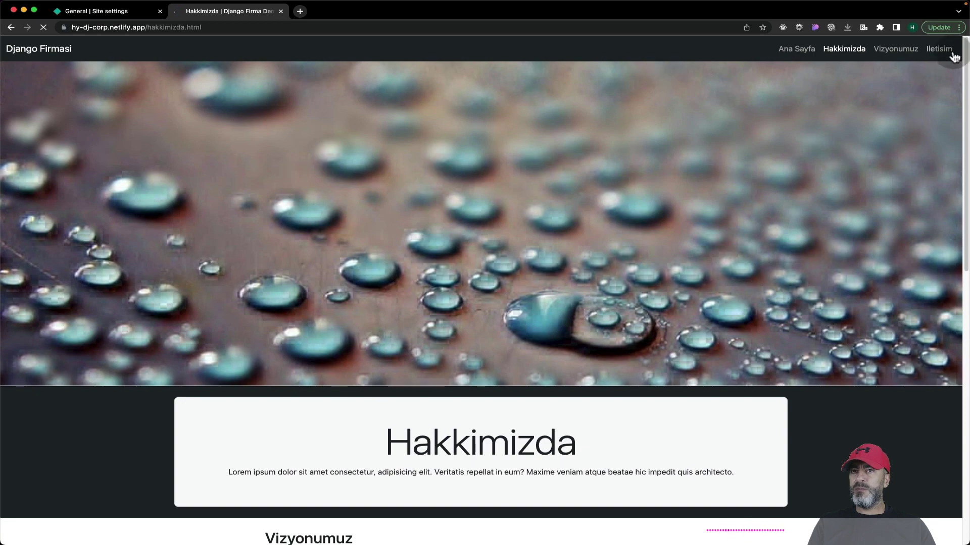
left_click(939, 49)
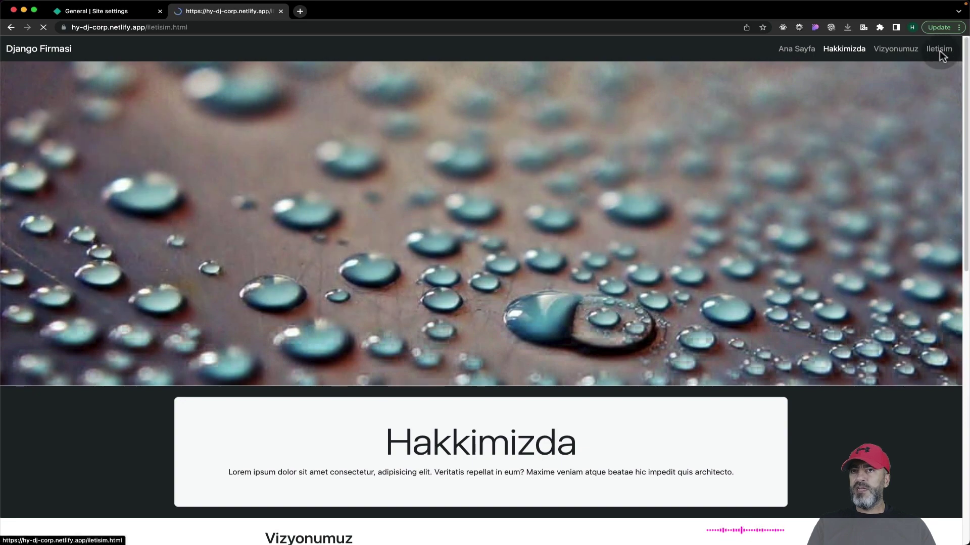
left_click(894, 57)
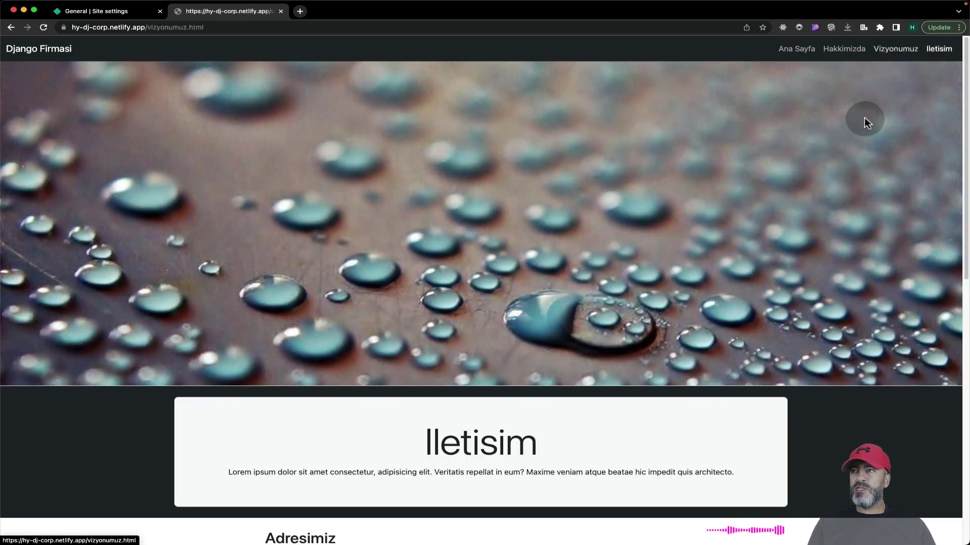
left_click(8, 31)
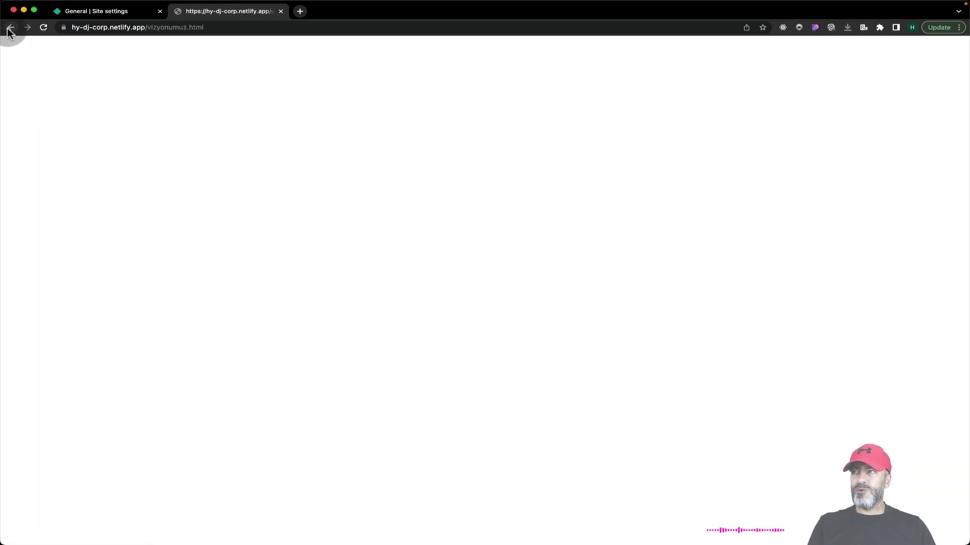
left_click(42, 51)
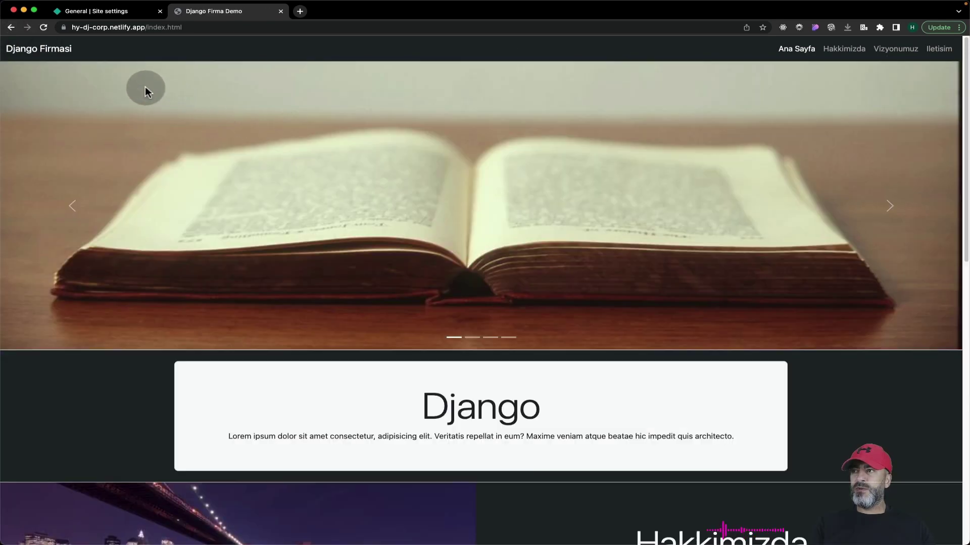